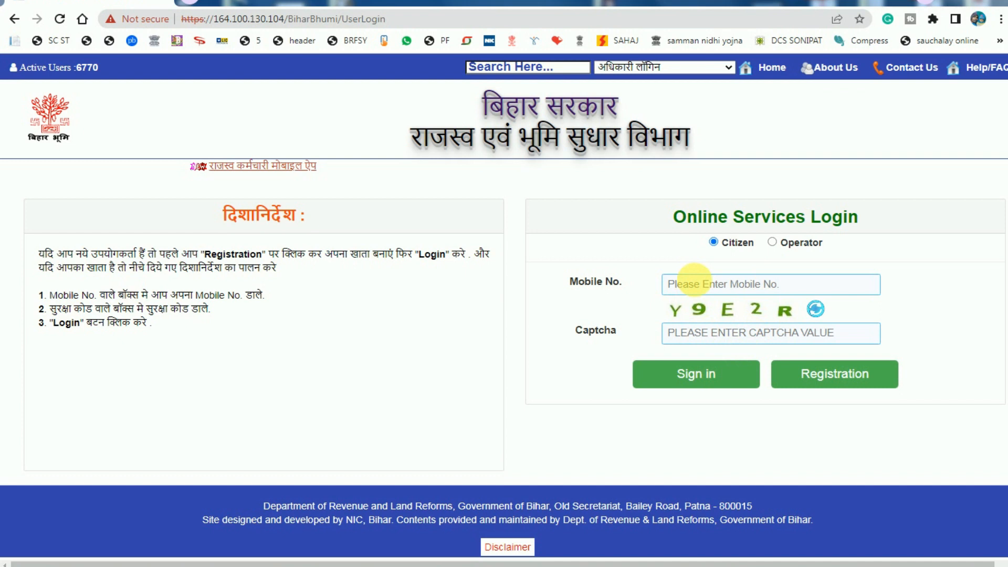
- Open the new-user registration form and review its personal and address fields and the mutation filing instructions
click(834, 374)
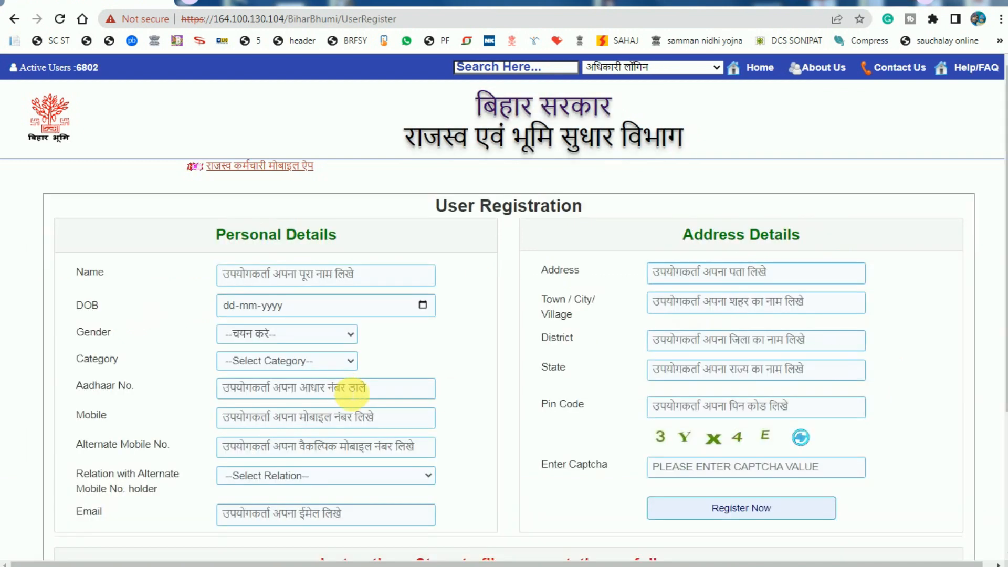
drag(218, 235, 328, 235)
scroll(329, 336, down, 3)
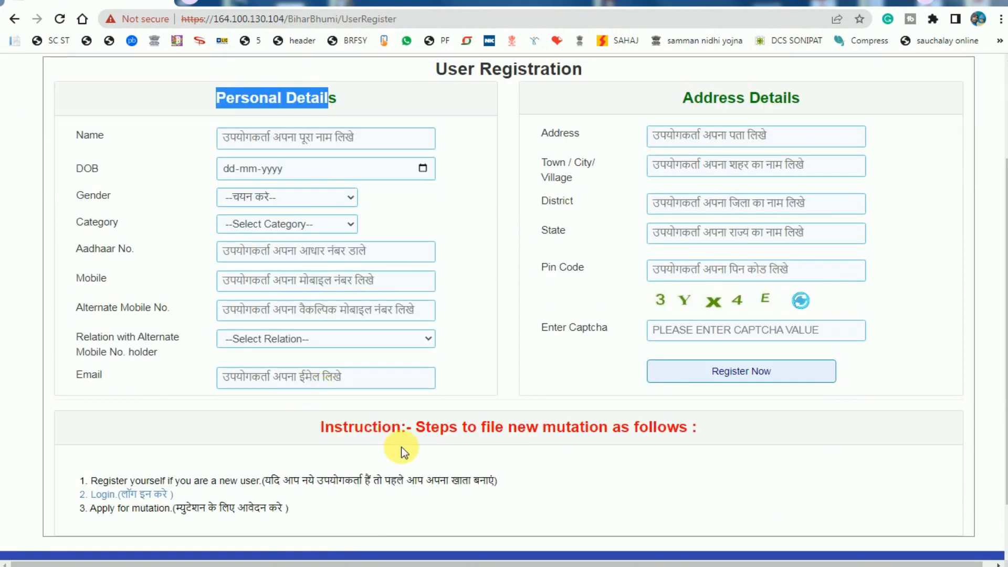
scroll(634, 395, up, 3)
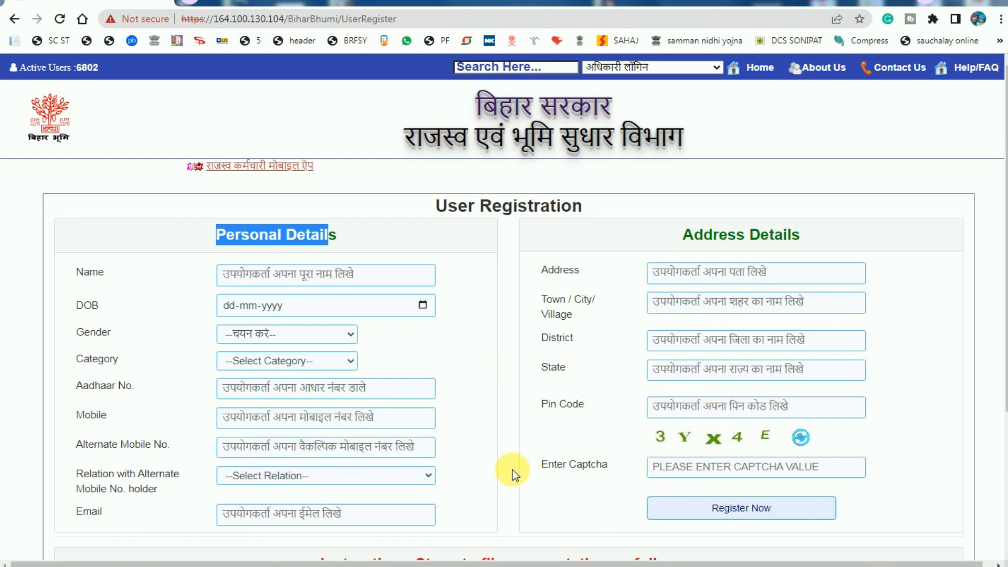
scroll(539, 410, down, 3)
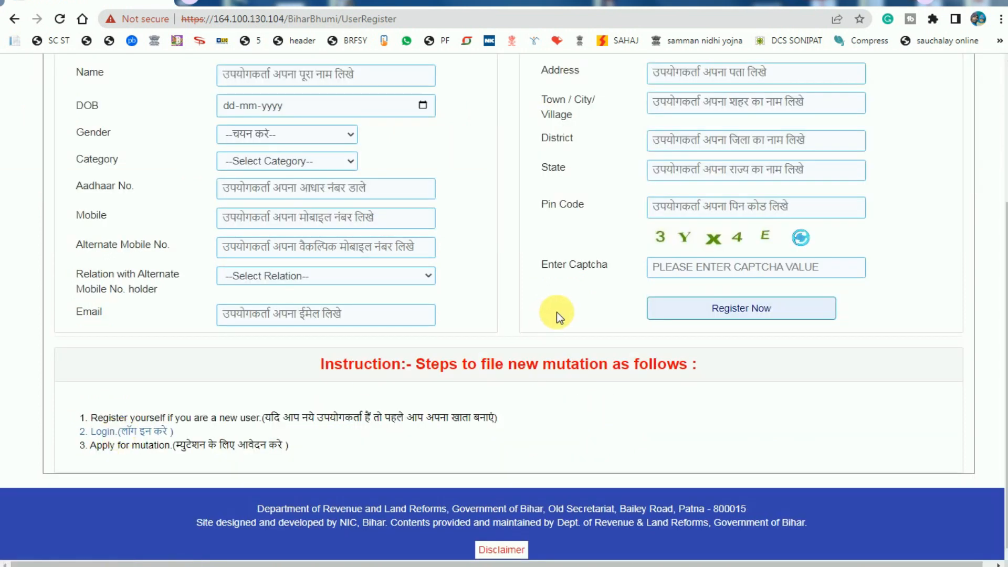
- Go to the login from the registration instructions and open the online mutation (दाखिल ख़ारिज) application service from the dashboard
click(139, 433)
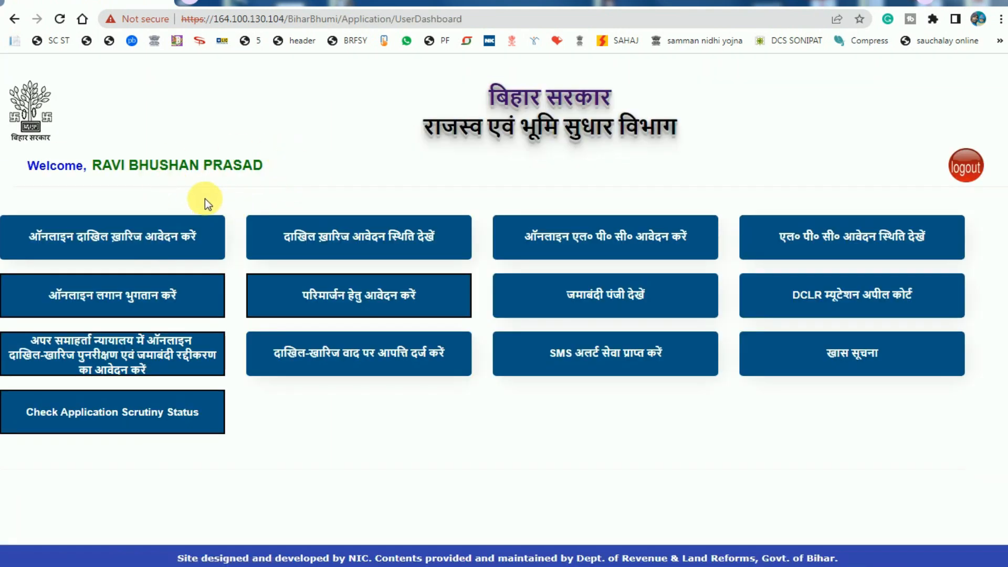
click(142, 243)
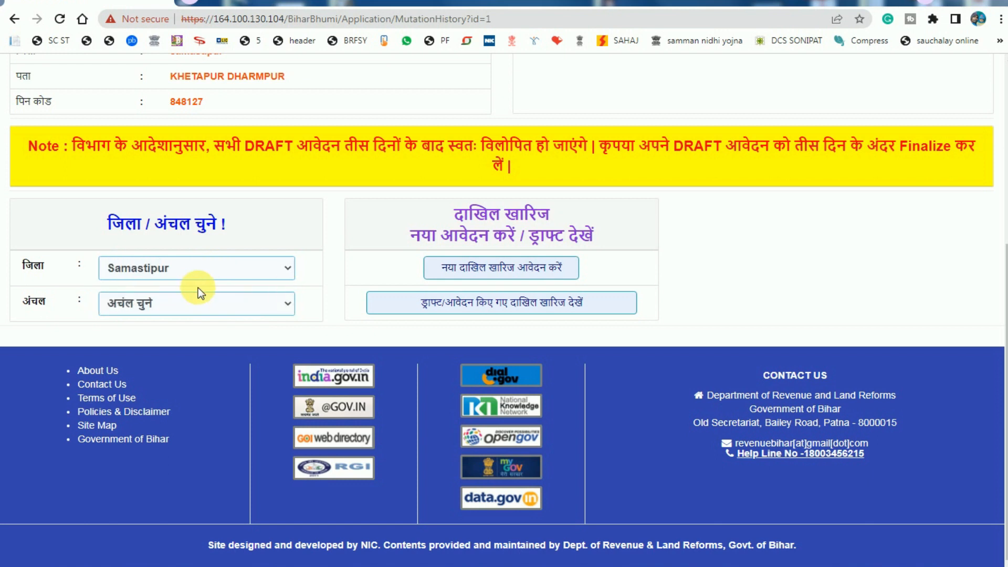
- Choose Sarairanjan as the circle (अंचल) and start a new mutation application
click(155, 307)
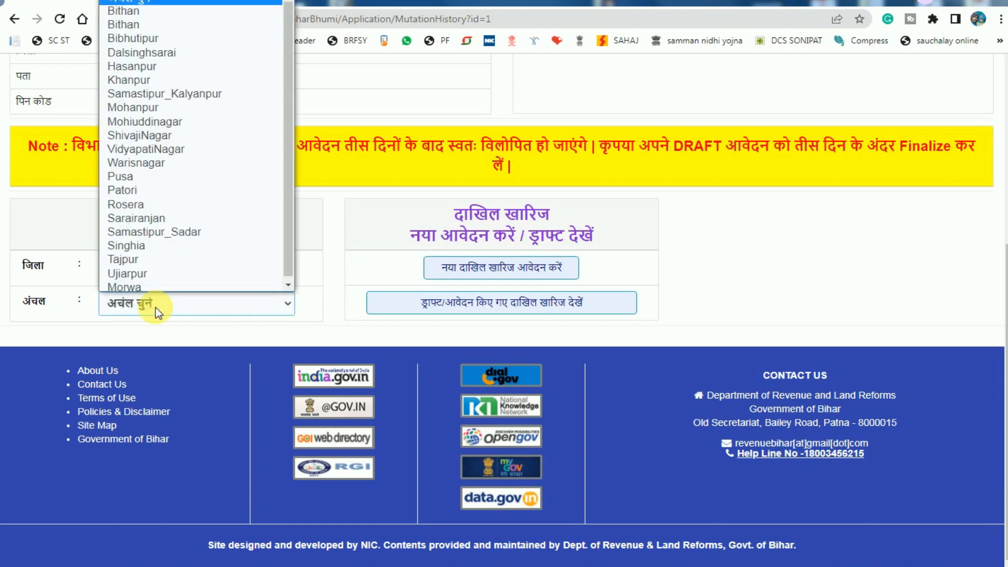
click(154, 214)
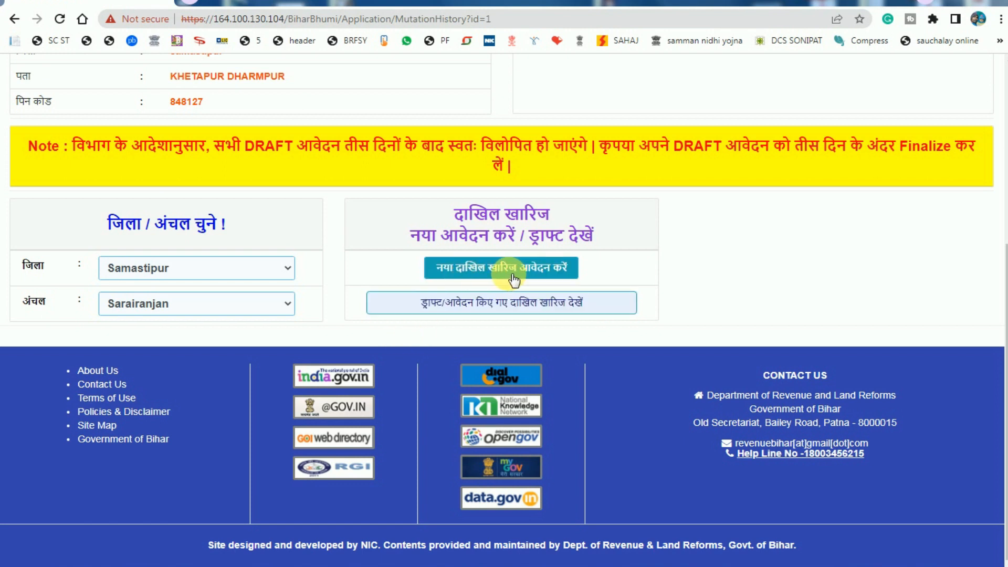
click(549, 279)
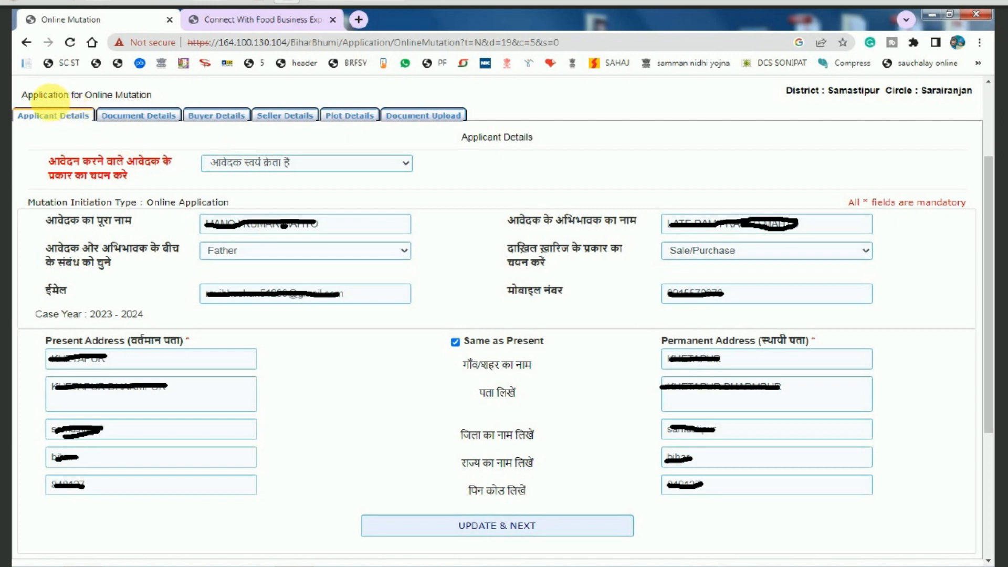
- Review the applicant type and applicant name in the applicant details, and update them to continue to the document details
drag(24, 97, 85, 129)
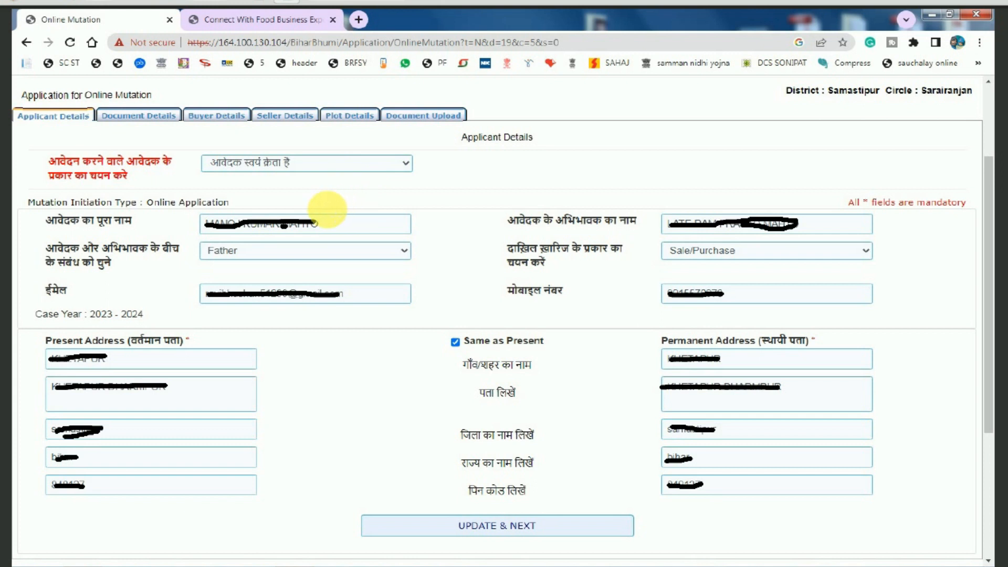
drag(43, 149, 179, 190)
drag(200, 147, 312, 178)
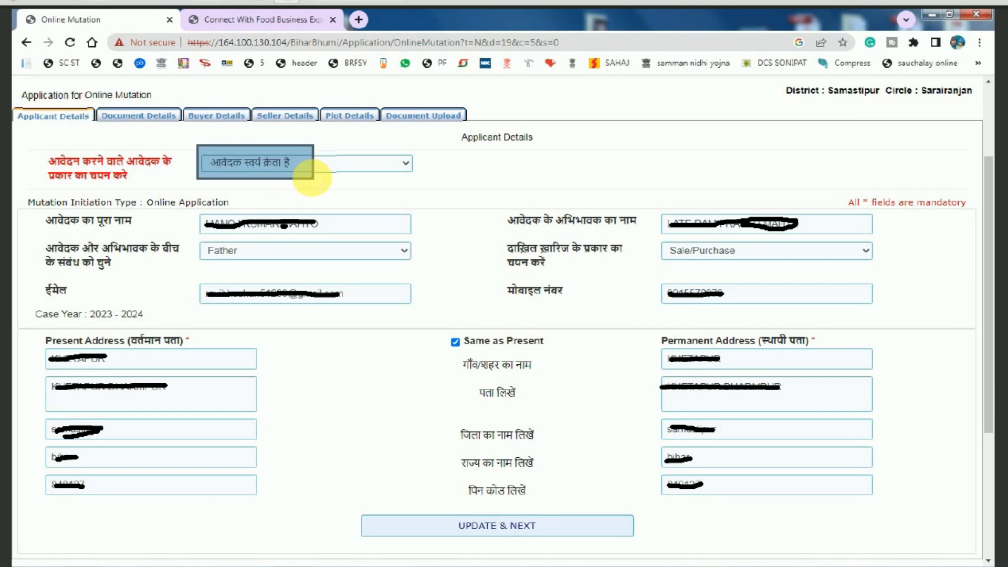
click(280, 164)
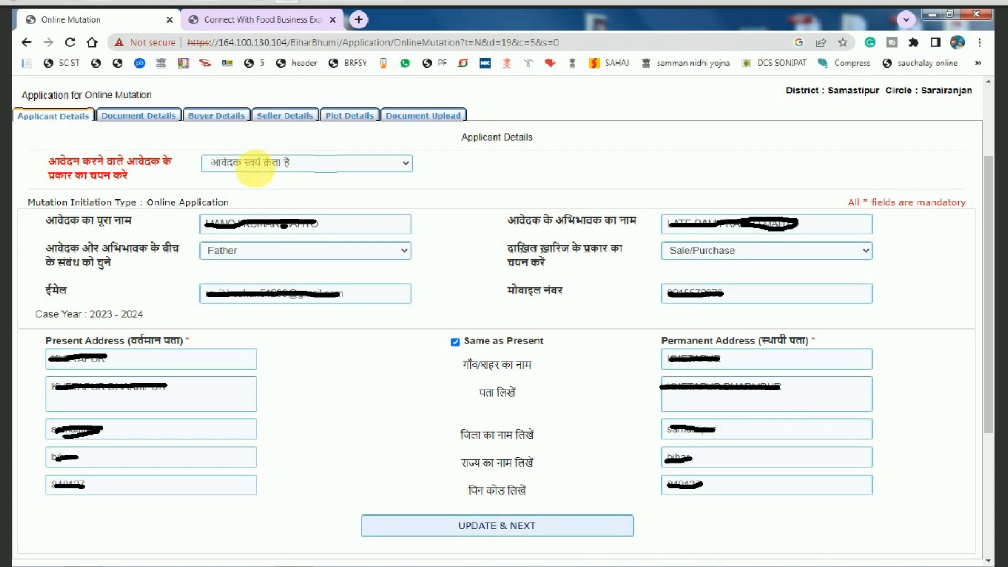
drag(37, 209, 424, 238)
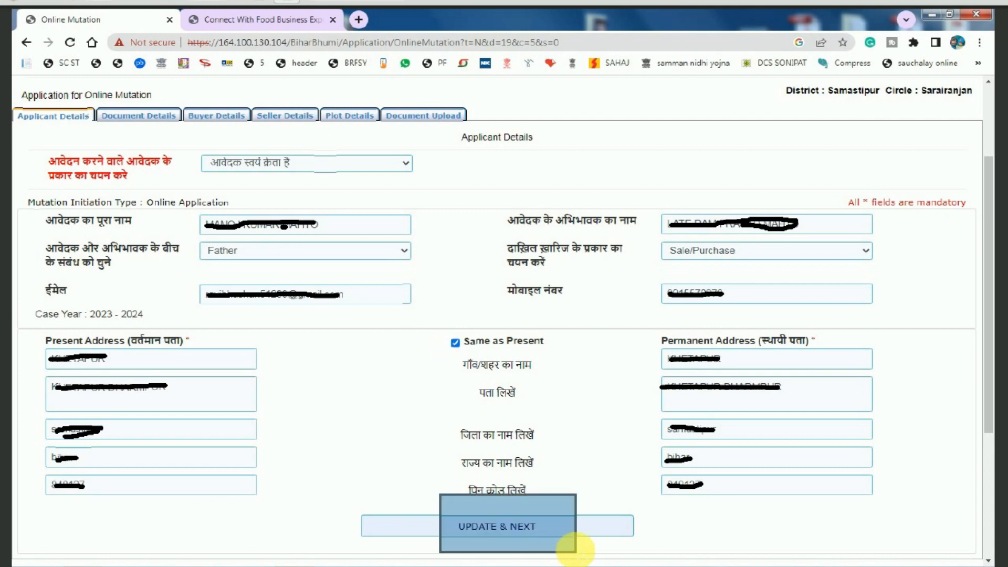
click(552, 528)
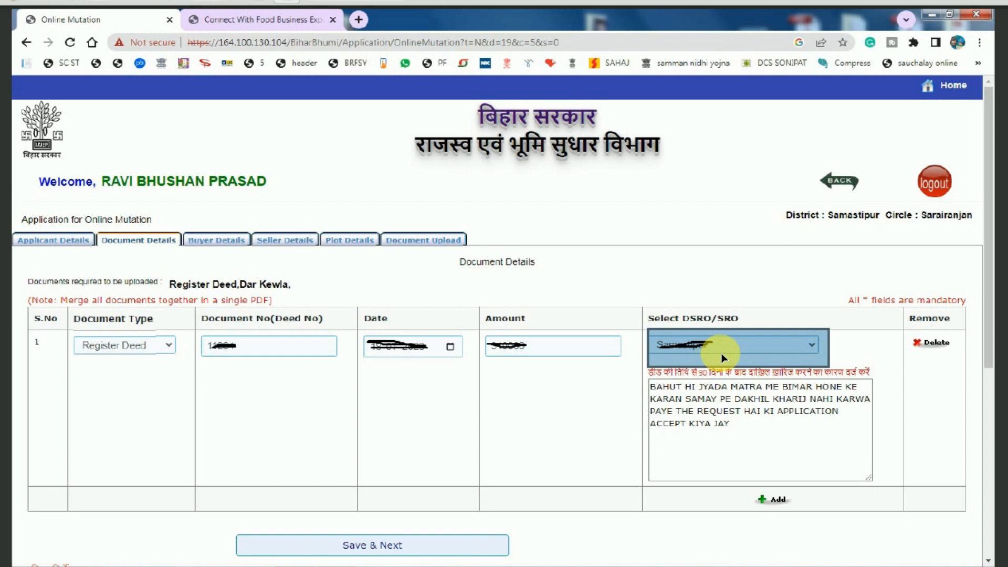
- Review the reason given for applying more than 90 days after the deed date, and save the document details
drag(645, 361, 874, 383)
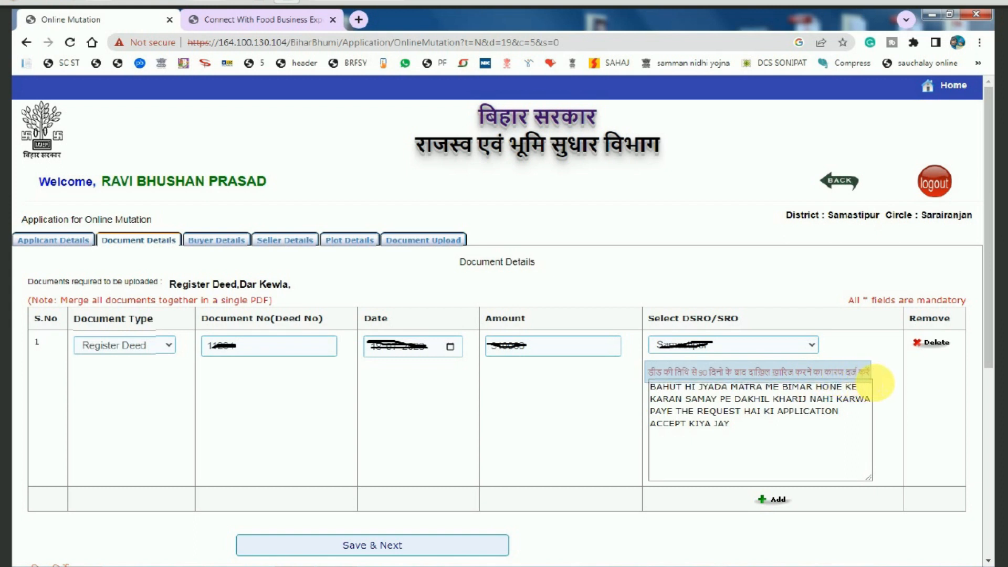
click(867, 383)
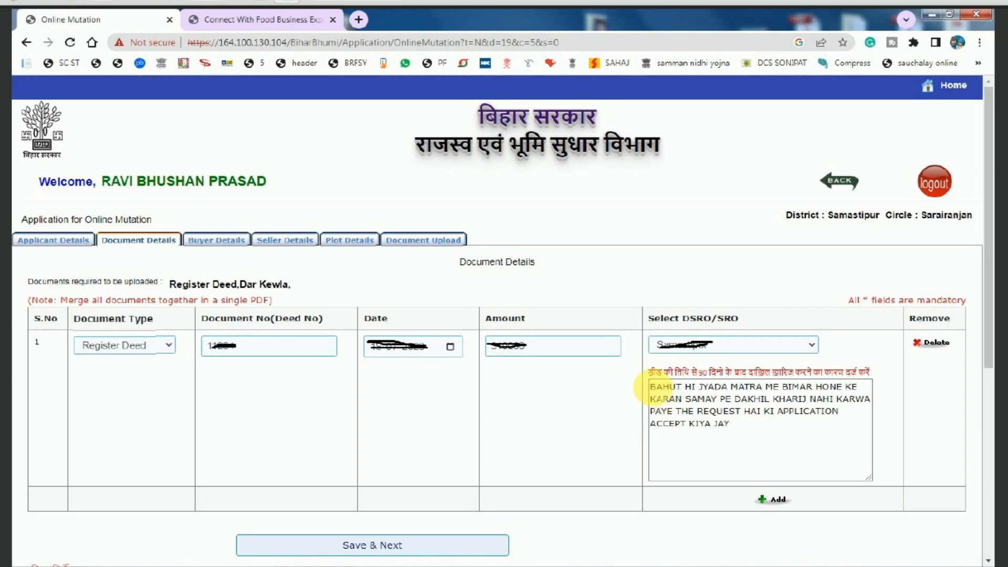
drag(651, 382, 868, 444)
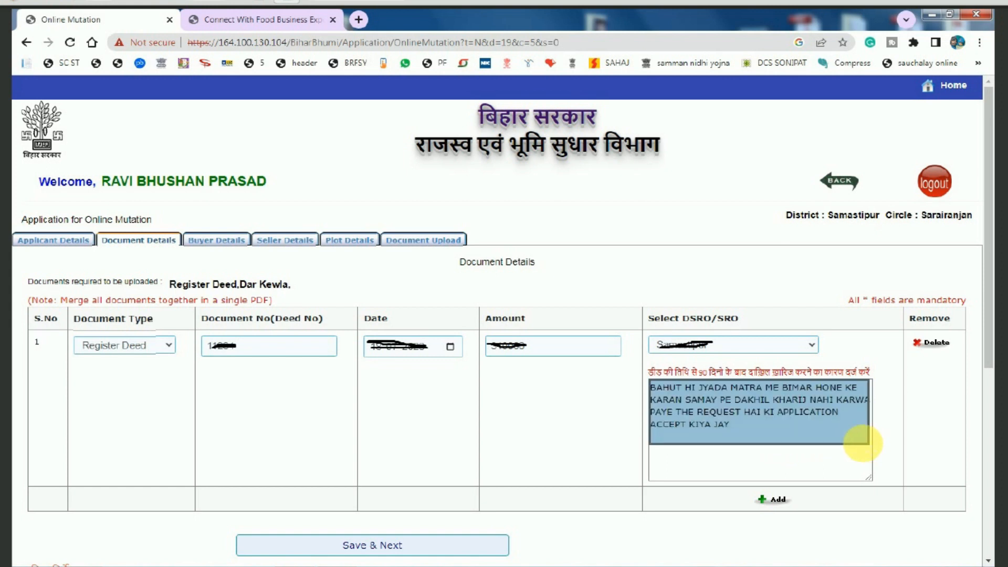
click(788, 418)
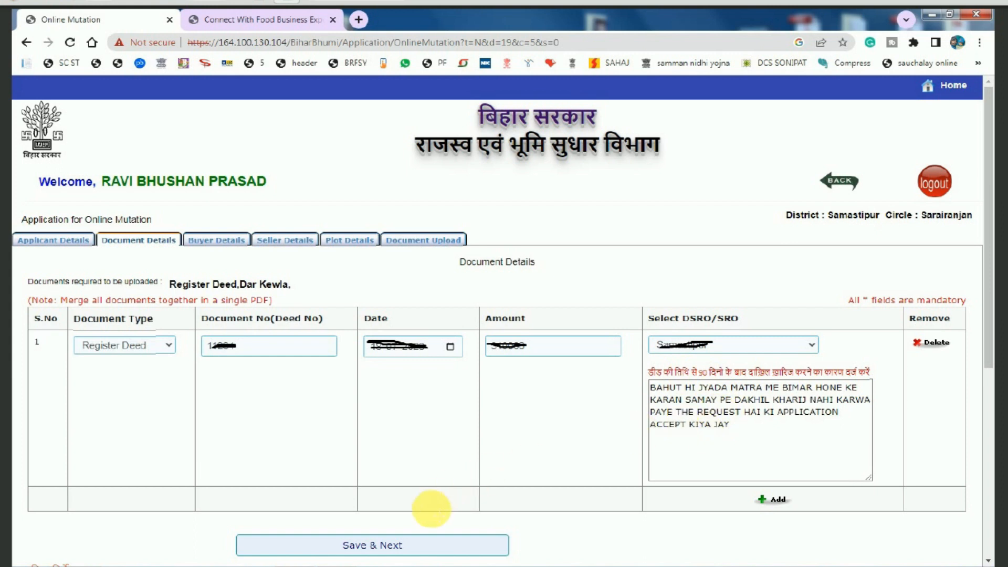
drag(310, 517, 420, 566)
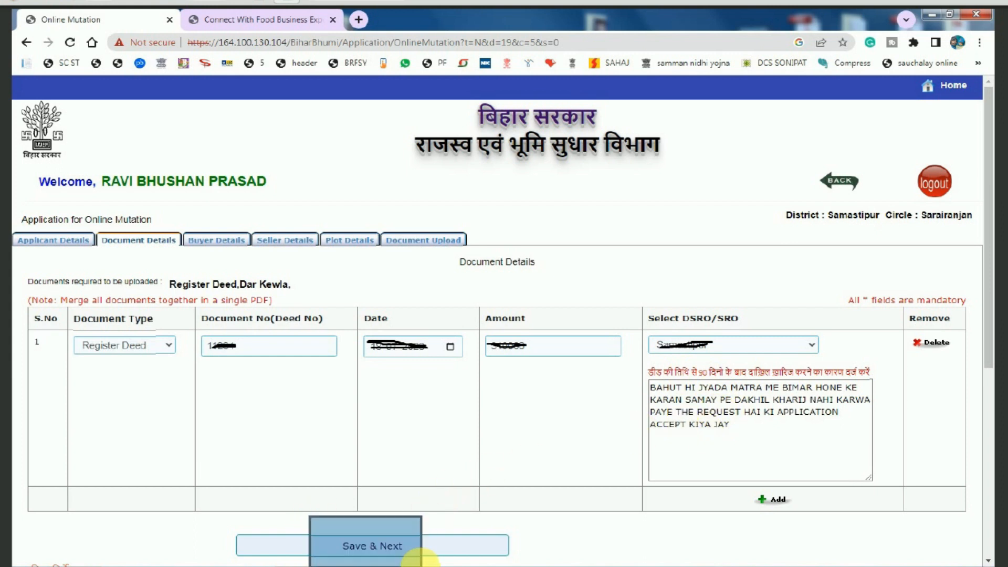
click(420, 555)
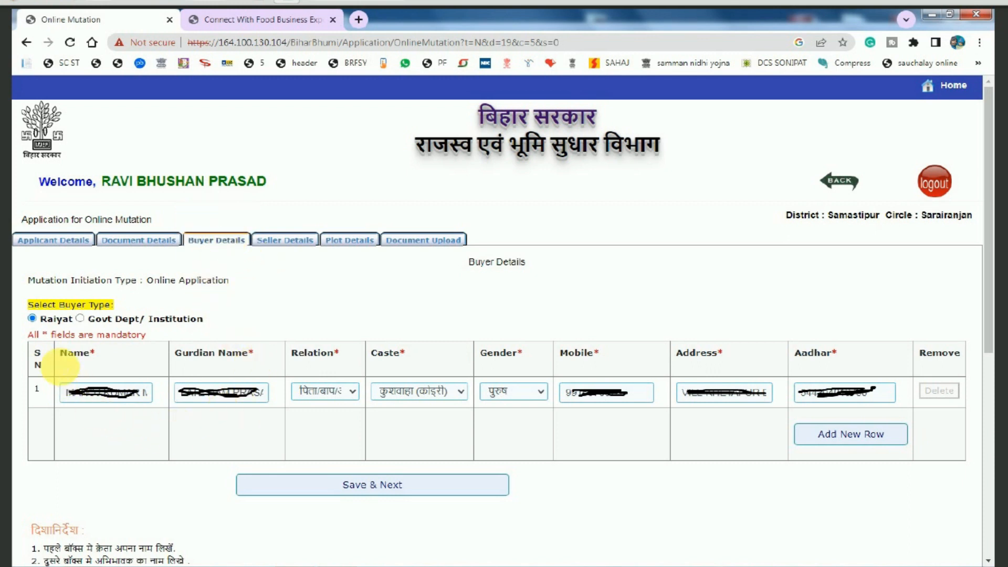
- Examine the buyer type choices, Raiyat and Govt Dept/ Institution, in the buyer details
mouse_move(19, 289)
mouse_down()
mouse_move(64, 319)
mouse_move(134, 314)
mouse_up()
drag(20, 311, 214, 340)
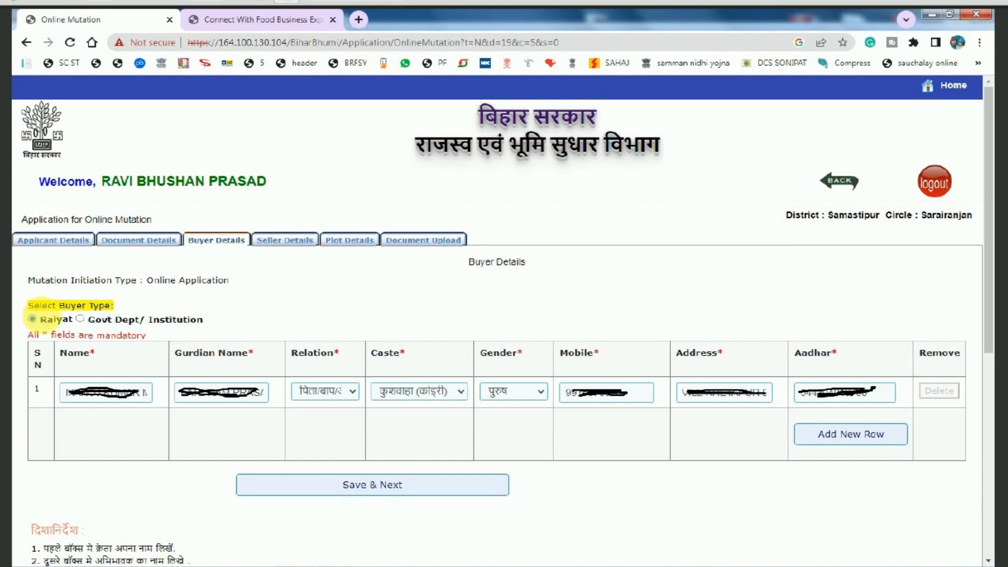
drag(80, 307, 212, 331)
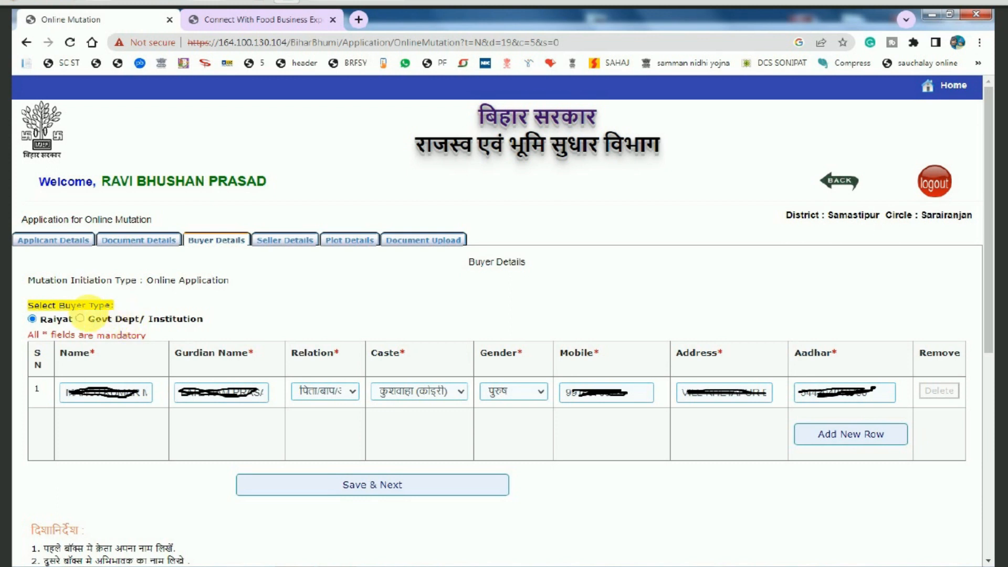
drag(72, 309, 141, 332)
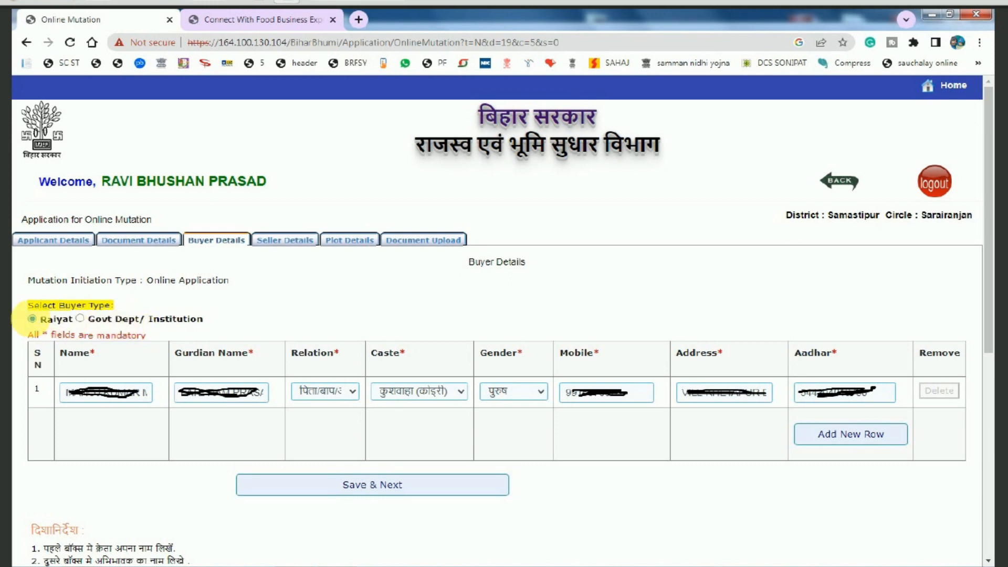
drag(24, 312, 78, 329)
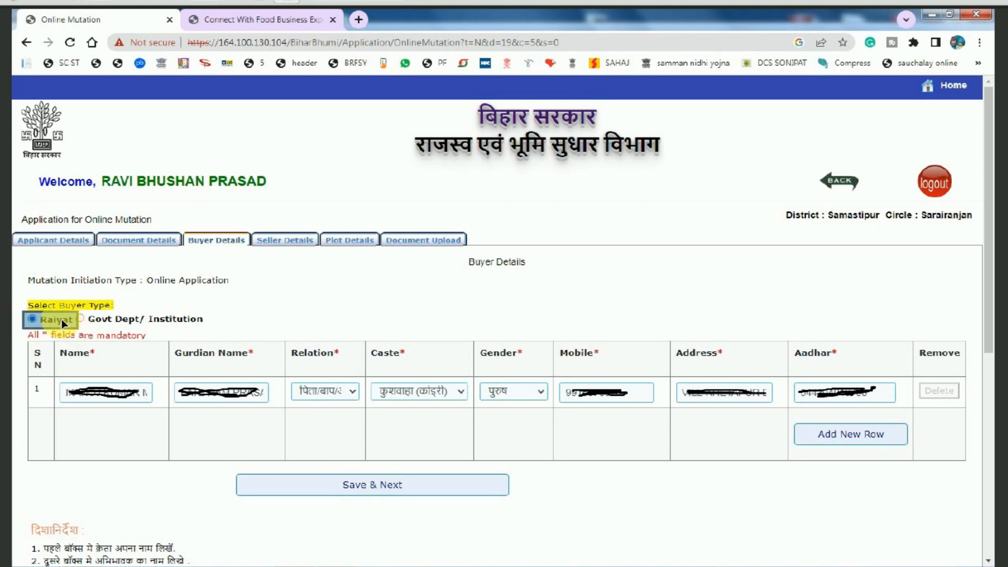
- Review the buyer's name, guardian, relation, caste, gender, mobile, address and Aadhar entries and the option for further buyers, and save the buyer details
drag(59, 373, 155, 418)
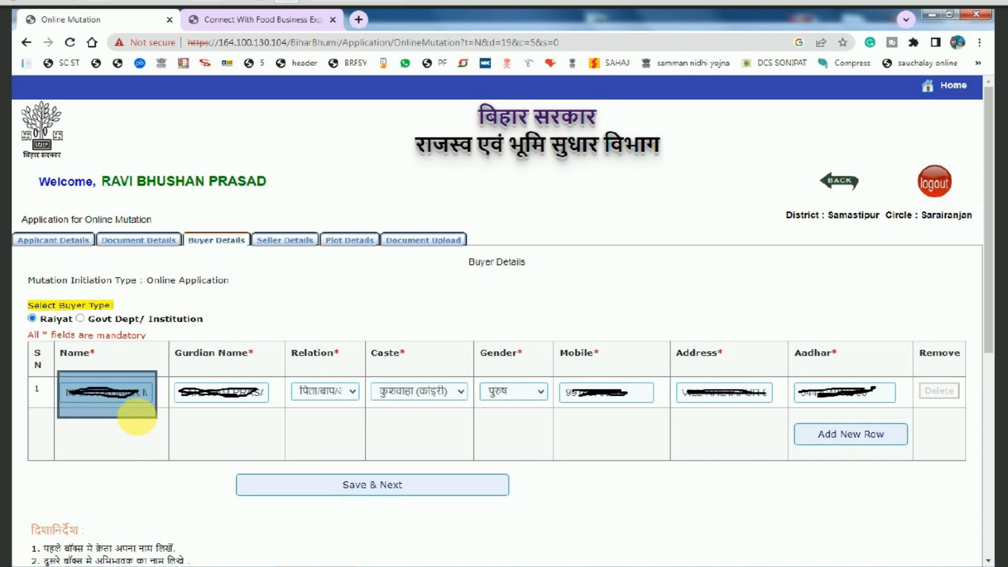
drag(173, 371, 260, 423)
drag(357, 407, 359, 412)
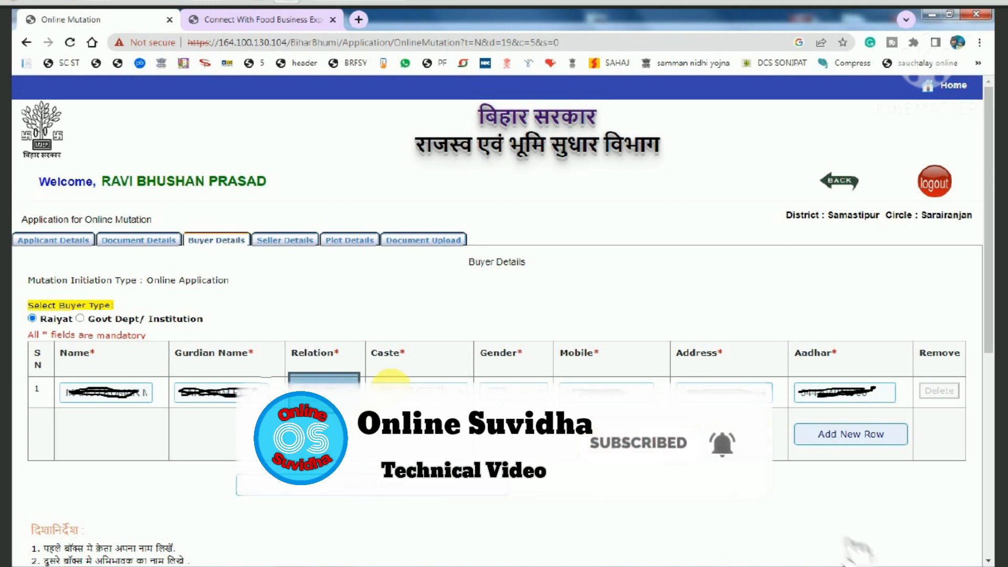
drag(377, 368, 469, 421)
drag(473, 377, 528, 409)
drag(566, 375, 636, 420)
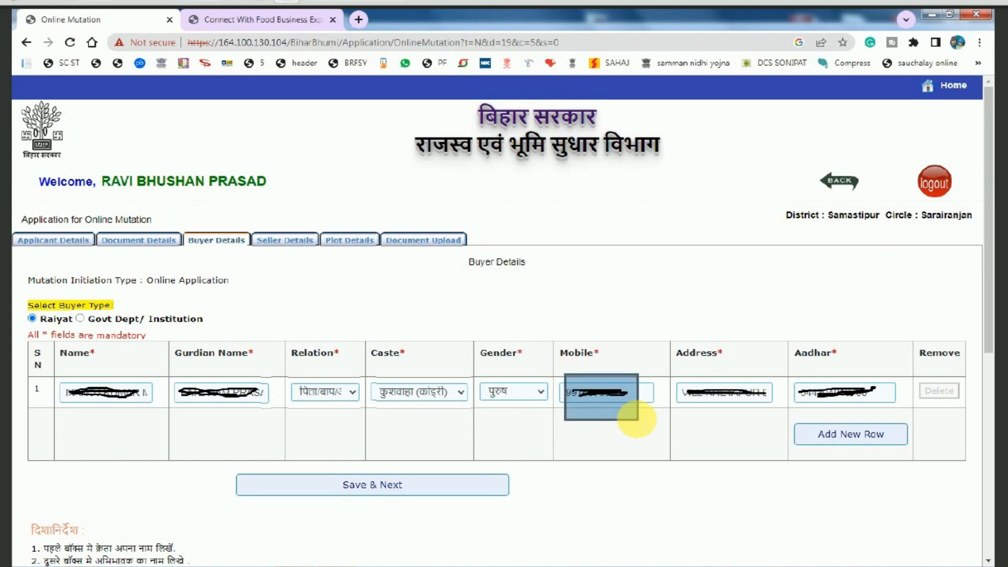
mouse_move(684, 375)
mouse_down()
mouse_move(706, 405)
mouse_move(782, 420)
mouse_up()
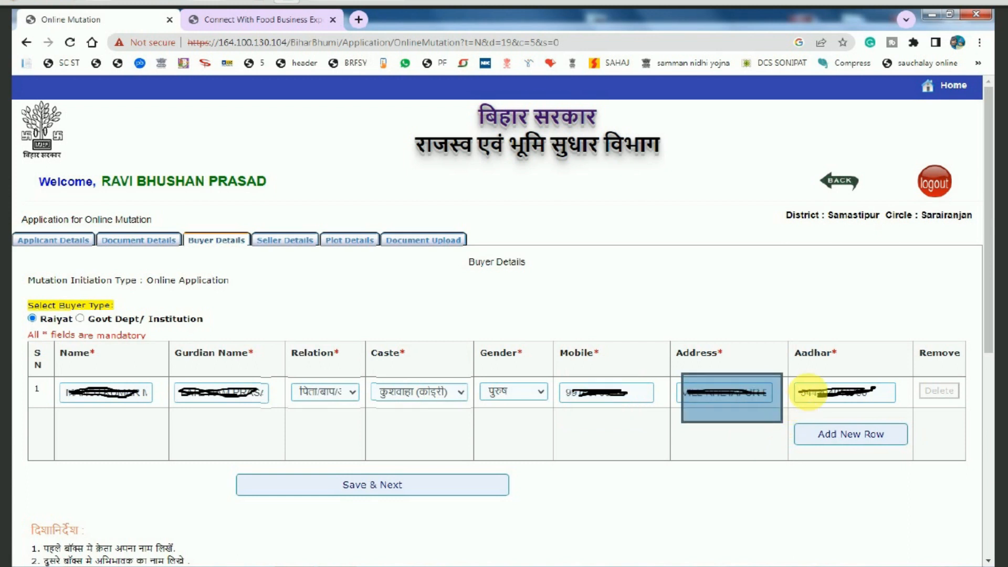
drag(797, 378, 884, 409)
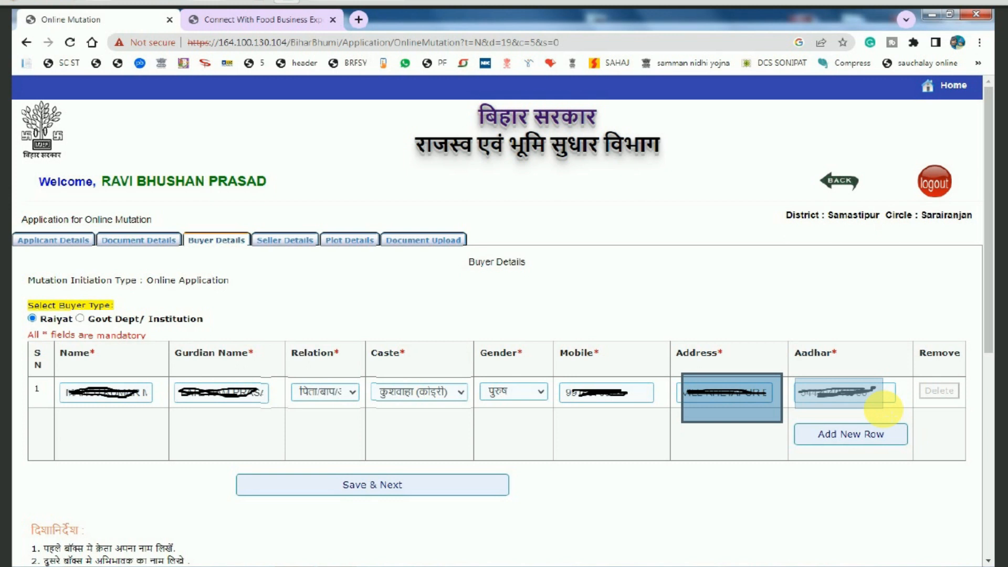
drag(884, 409, 885, 410)
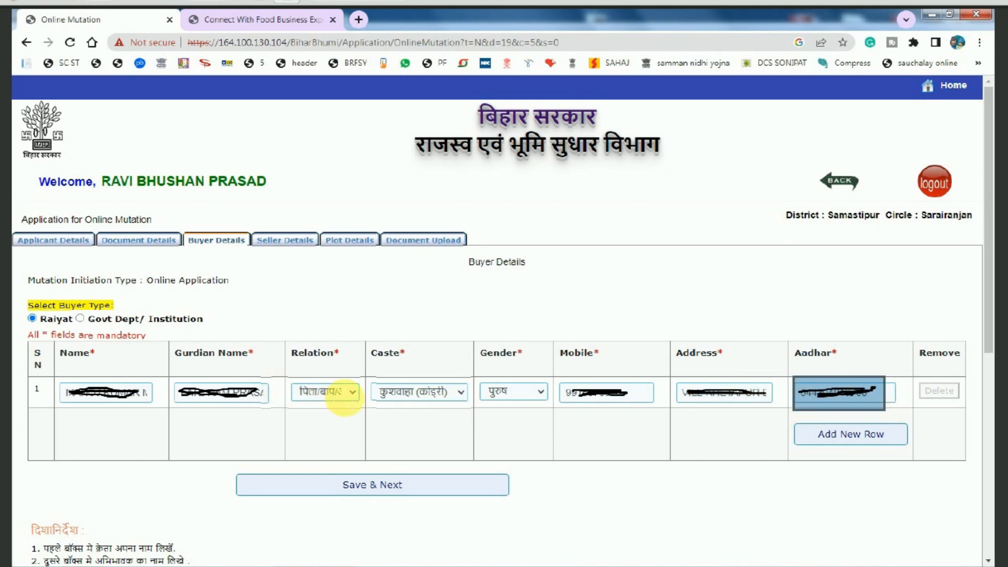
drag(792, 416, 904, 460)
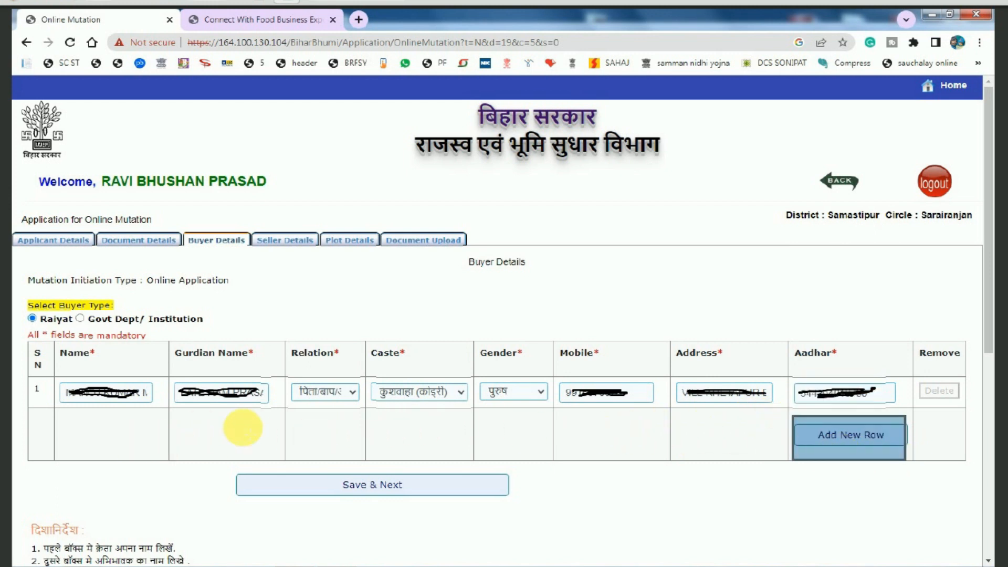
mouse_move(330, 462)
mouse_down()
mouse_move(396, 520)
mouse_move(427, 525)
mouse_up()
click(395, 486)
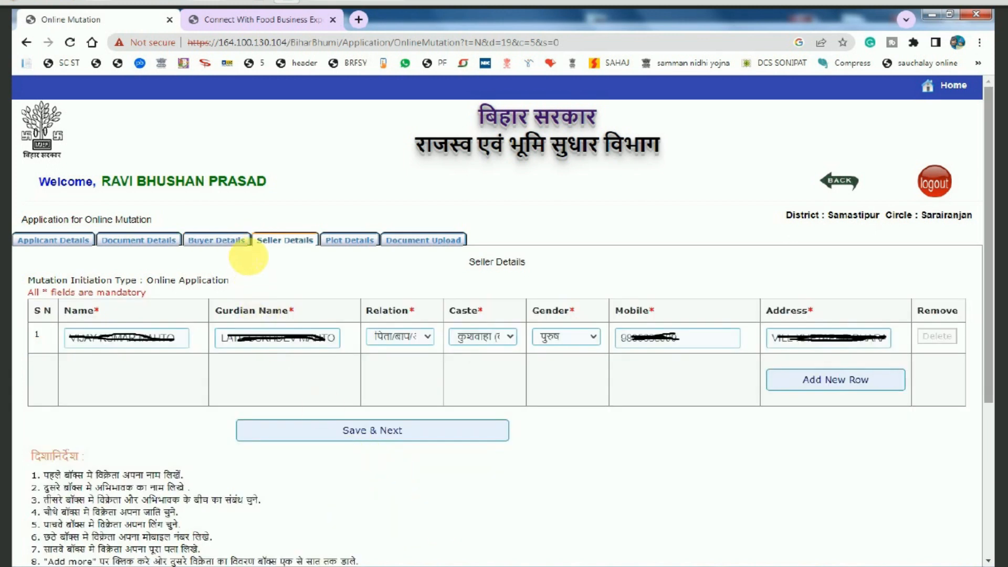
- Review the seller's name, guardian, relation, caste, gender, mobile and address entries and the option for further sellers, and save the seller details
mouse_move(254, 226)
mouse_down()
mouse_move(294, 253)
mouse_move(270, 239)
mouse_up()
drag(67, 318, 192, 362)
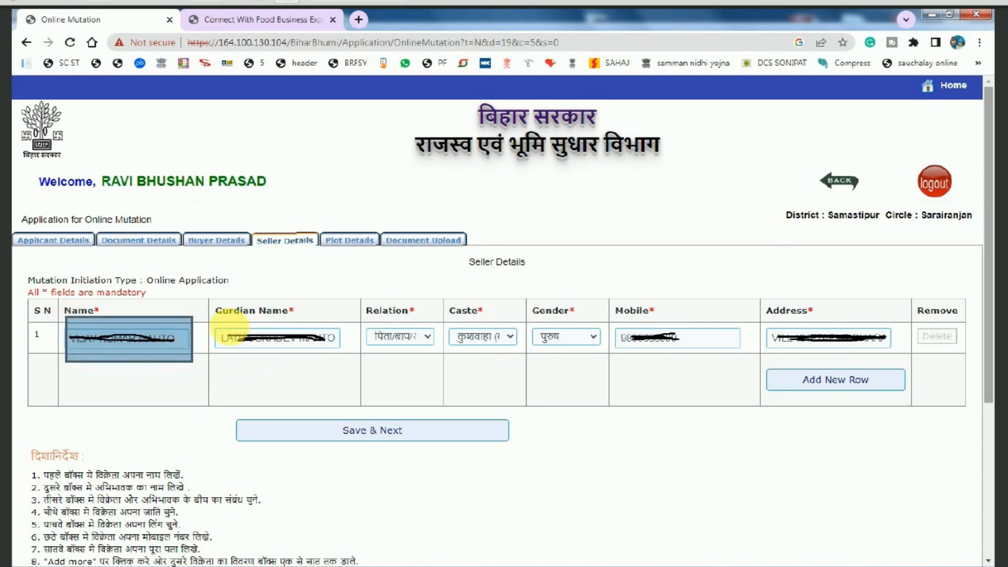
drag(212, 325, 343, 367)
mouse_move(366, 325)
mouse_down()
mouse_move(425, 348)
mouse_move(499, 338)
mouse_move(578, 355)
mouse_up()
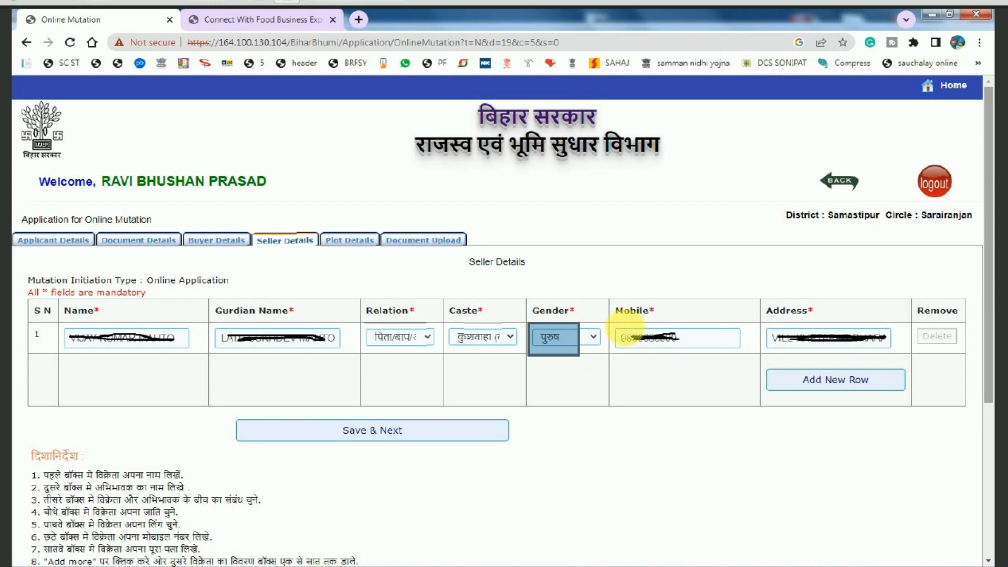
drag(624, 323, 687, 360)
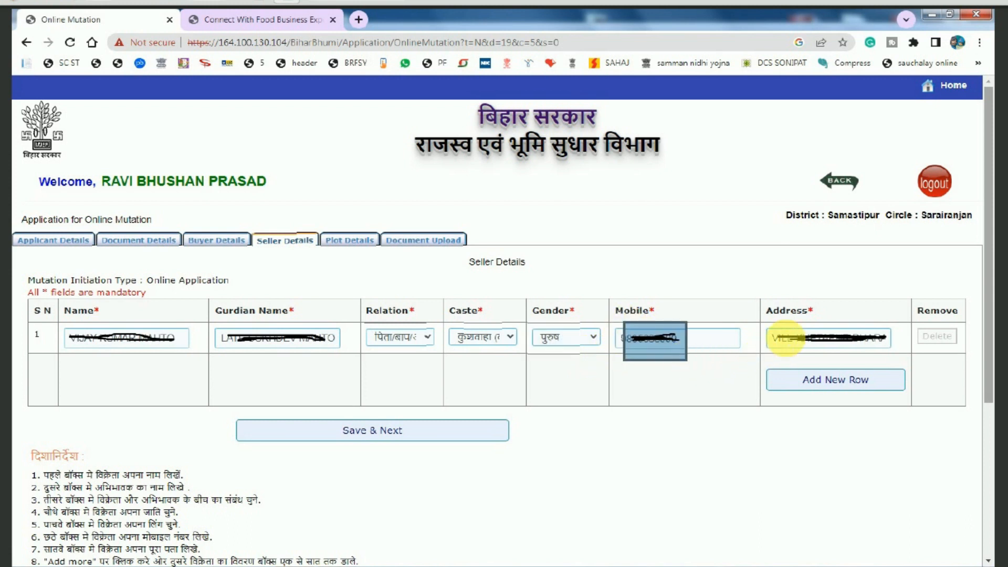
drag(767, 326, 846, 366)
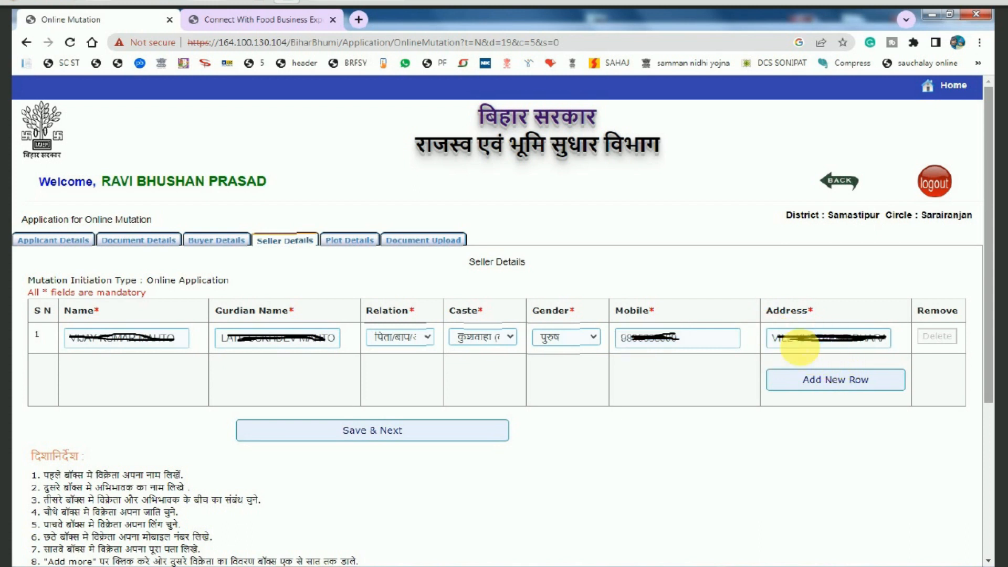
drag(765, 364, 874, 400)
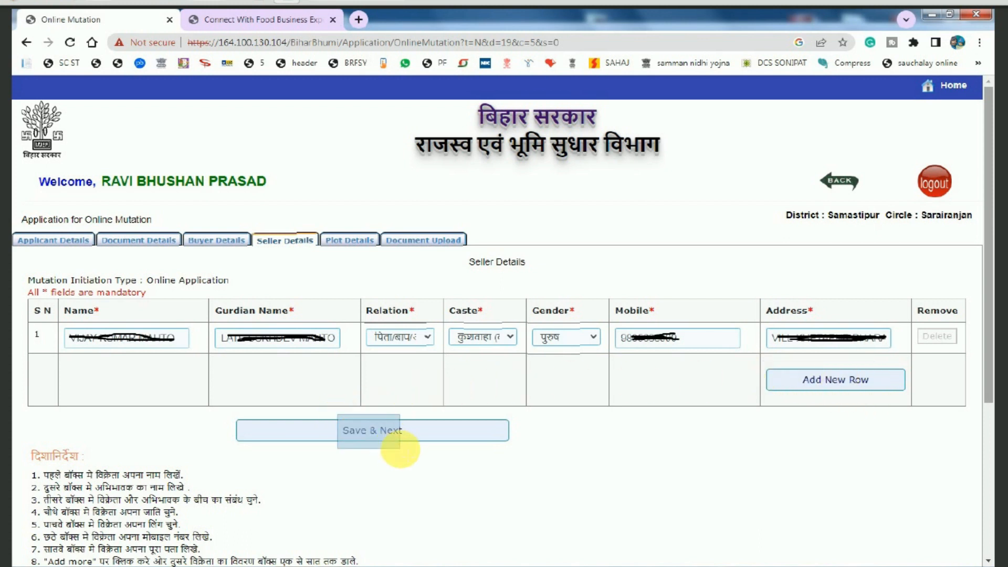
click(397, 437)
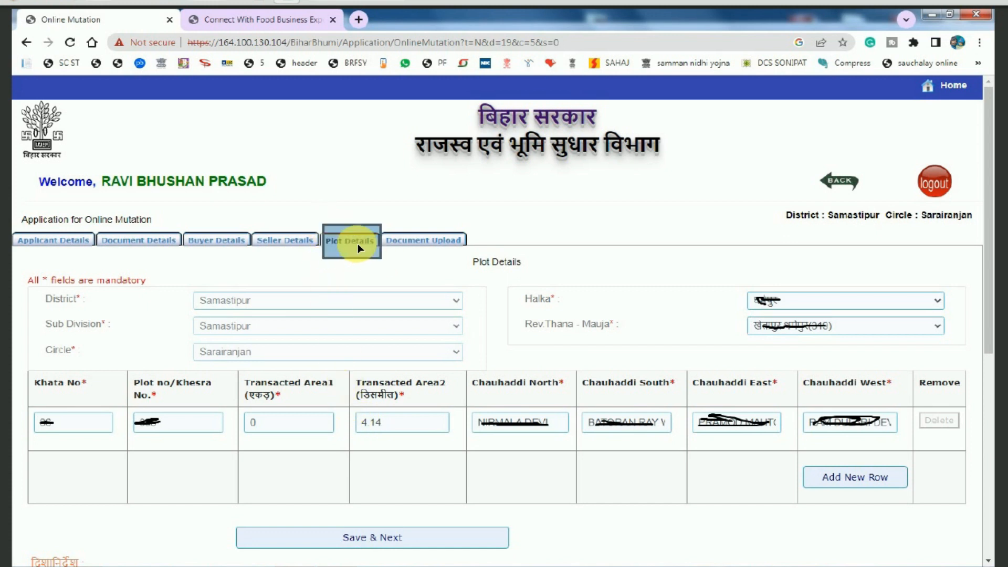
- Review the plot's district, sub division and circle, and the chosen Halka and Rev. Thana - Mauja
mouse_move(198, 283)
mouse_down()
mouse_move(254, 322)
mouse_move(369, 366)
mouse_up()
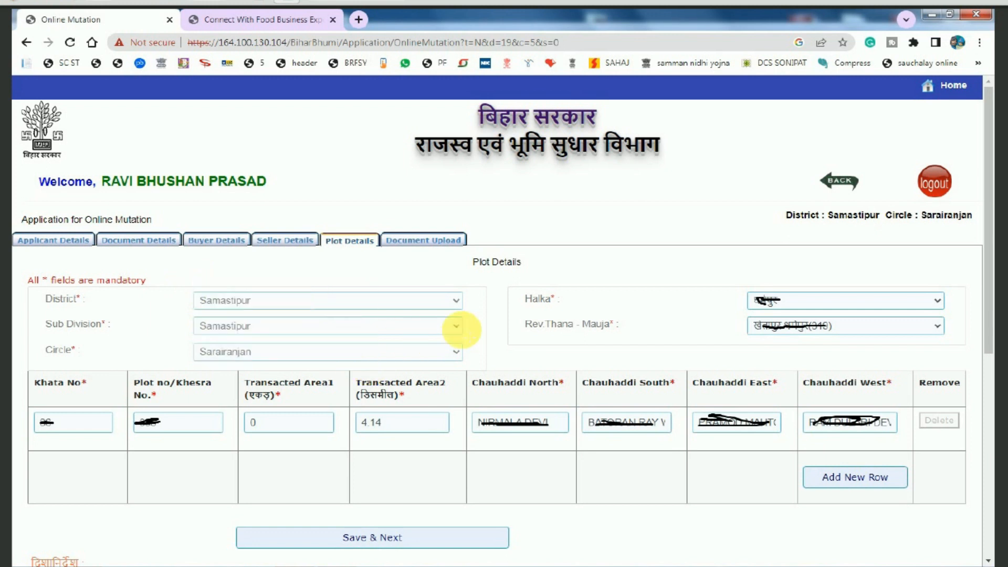
mouse_move(750, 288)
mouse_down()
mouse_move(821, 327)
mouse_move(805, 309)
mouse_up()
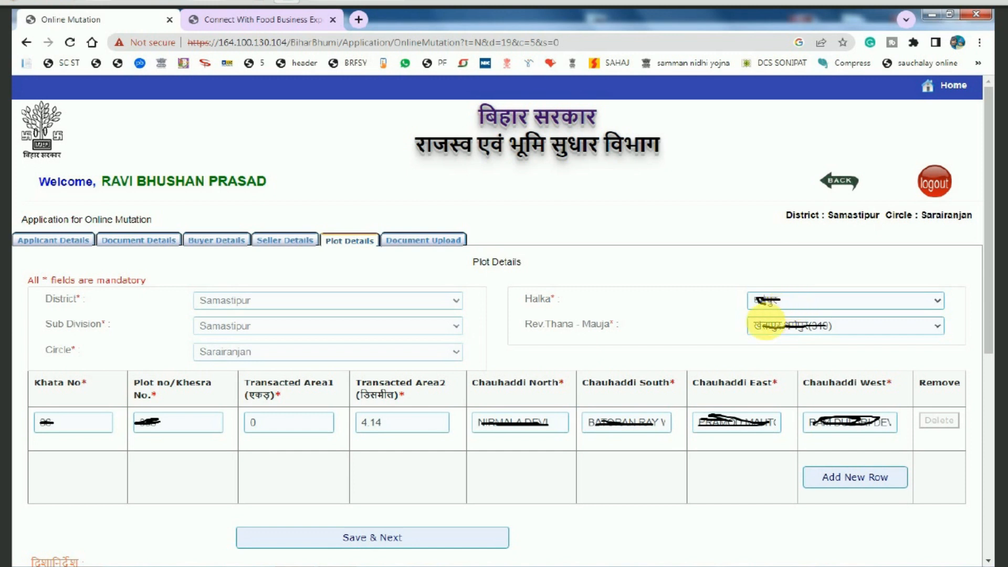
drag(740, 314, 815, 344)
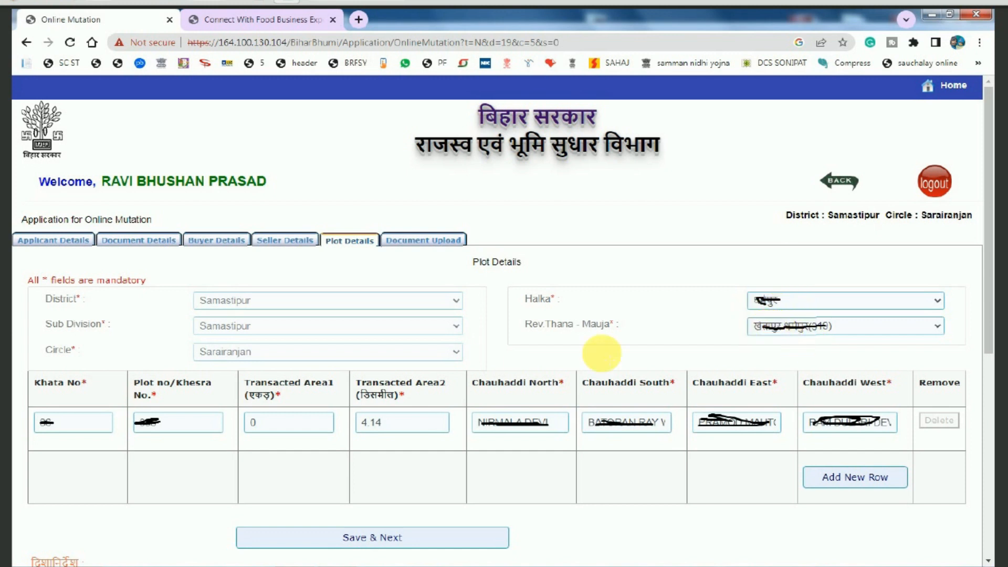
- Review the plot's khata number, khesra number, transacted areas in acres and decimals, and chauhaddi boundary names, and save the plot details
drag(29, 407, 78, 441)
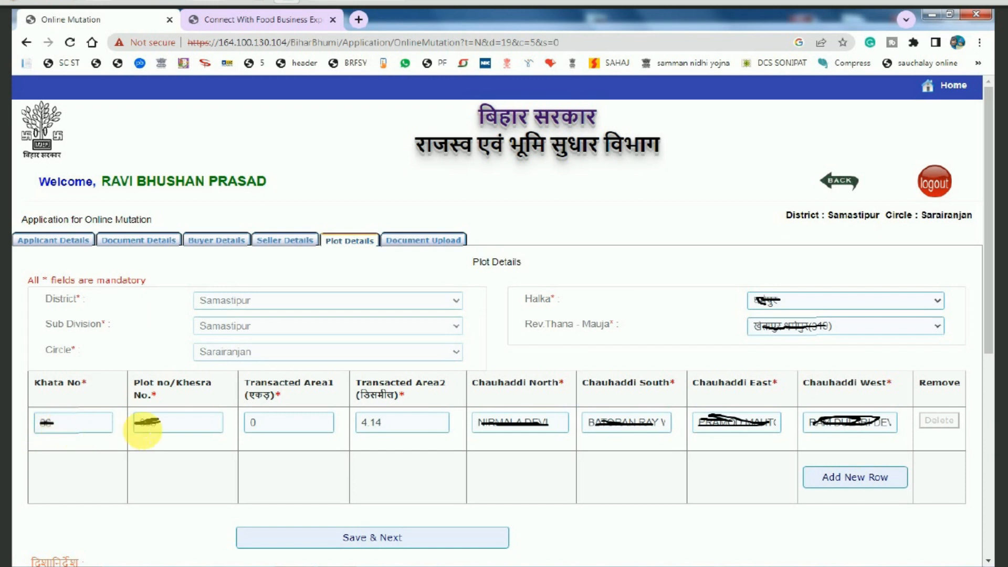
drag(131, 405, 196, 450)
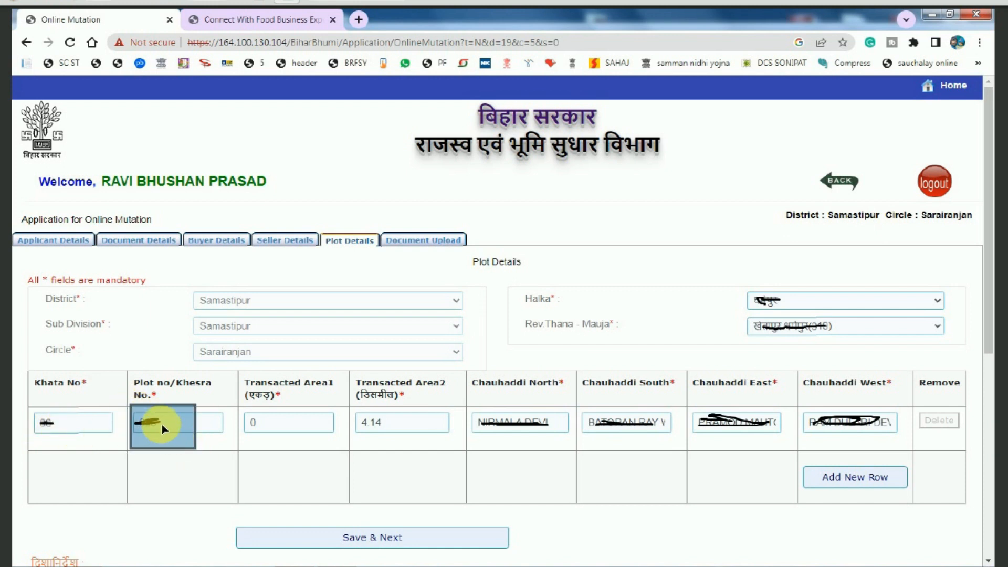
drag(243, 409, 285, 445)
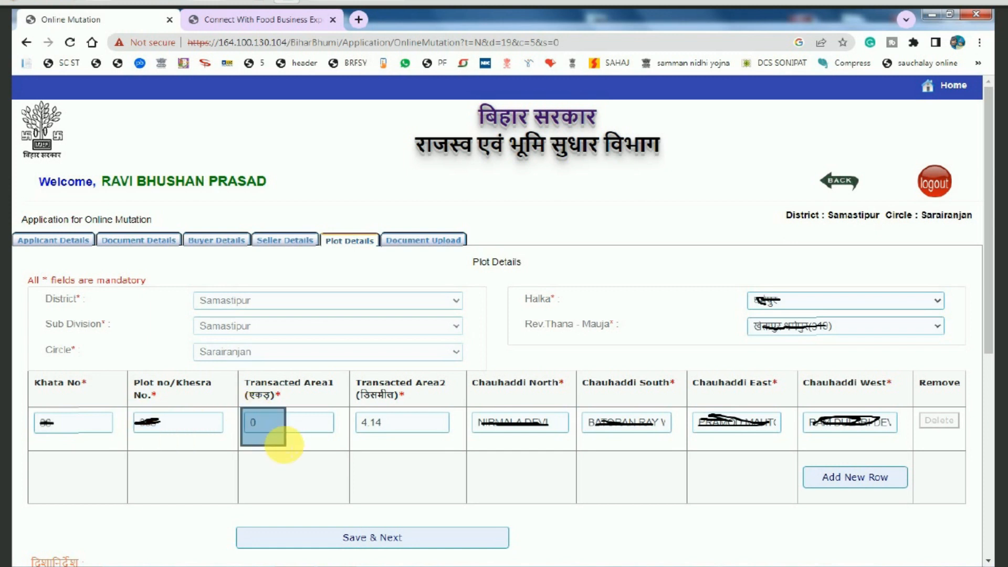
drag(358, 411, 406, 447)
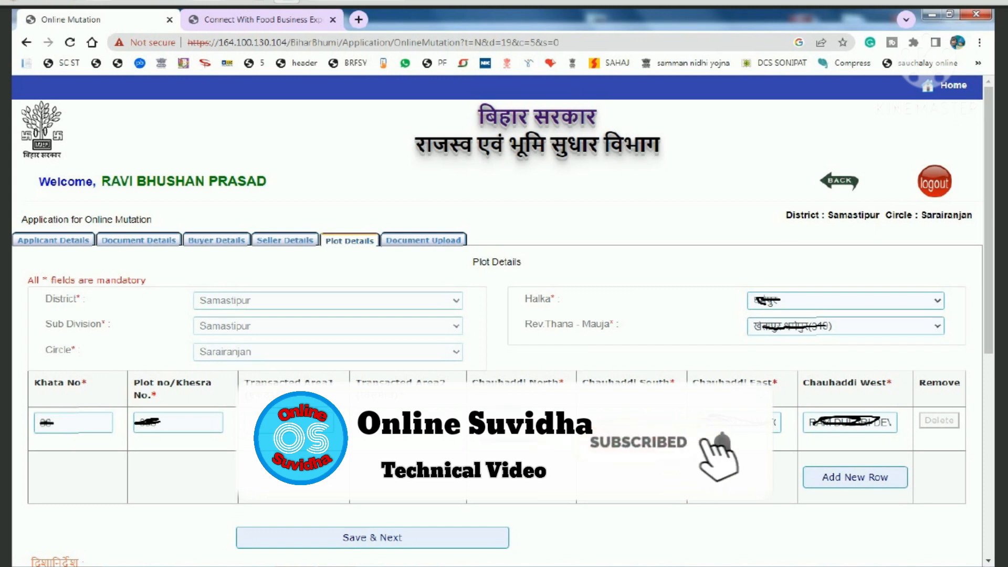
drag(701, 405, 732, 431)
drag(820, 410, 843, 433)
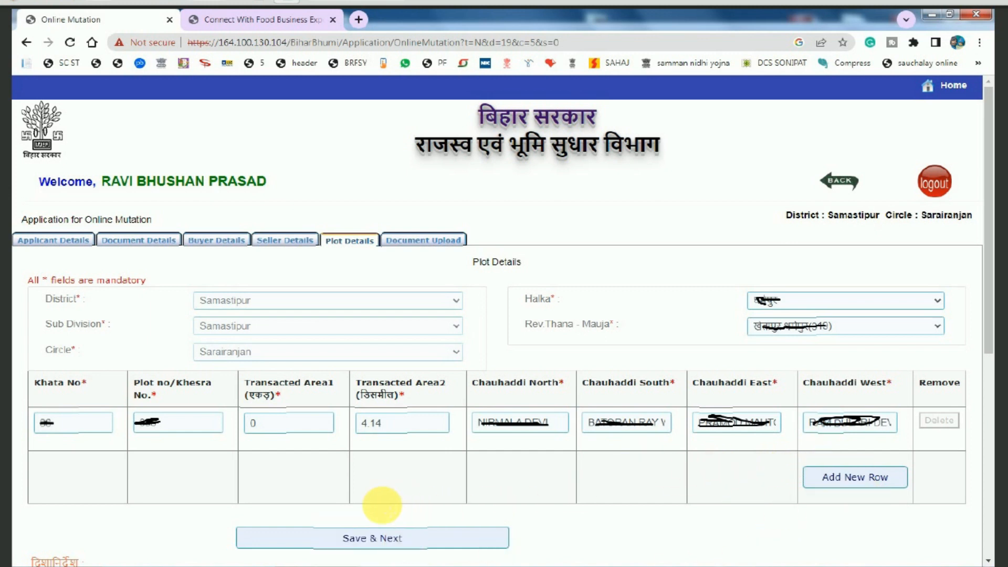
drag(349, 519, 395, 545)
click(397, 544)
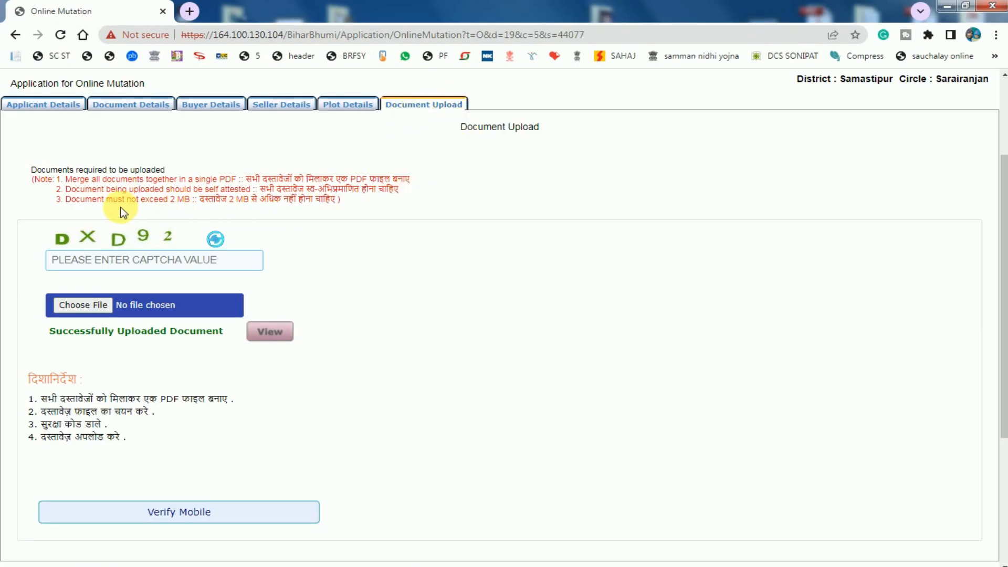
- Review the single-PDF, self-attestation and 2 MB upload requirements and the captcha field, and proceed to mobile verification
drag(168, 204, 203, 209)
click(115, 267)
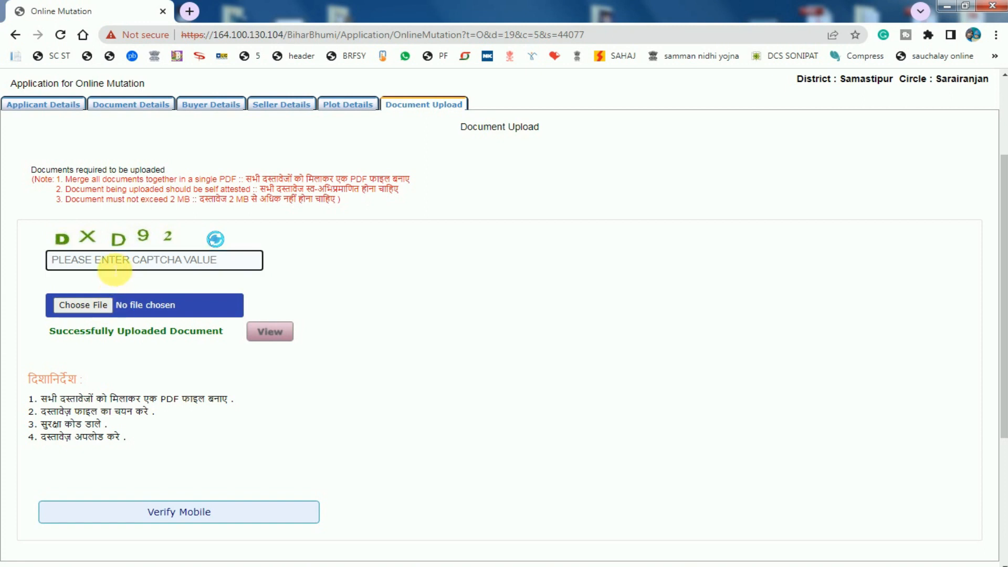
click(199, 517)
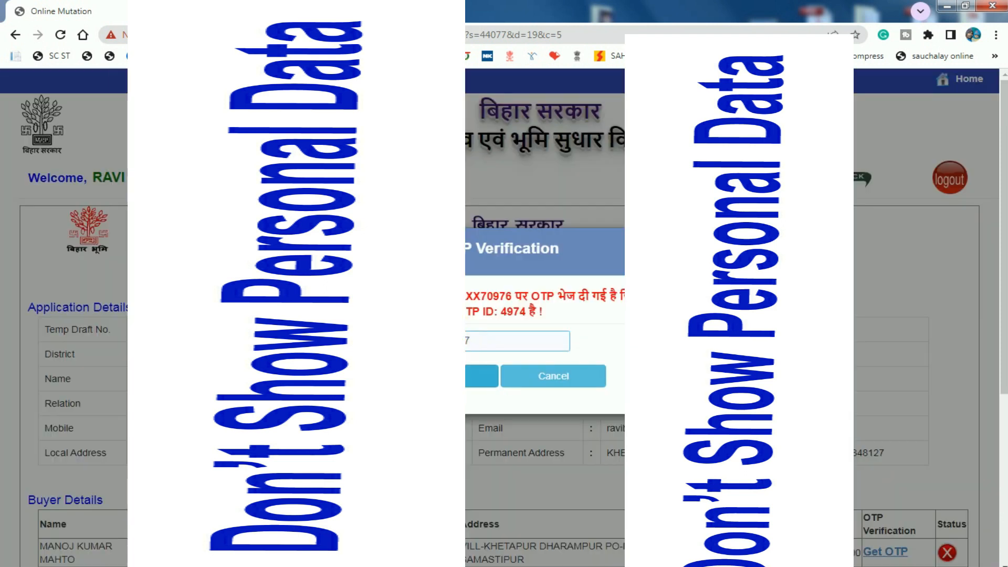
- Submit the OTP code to verify the buyer's mobile number, dismiss the resulting message, and preview the application
click(446, 376)
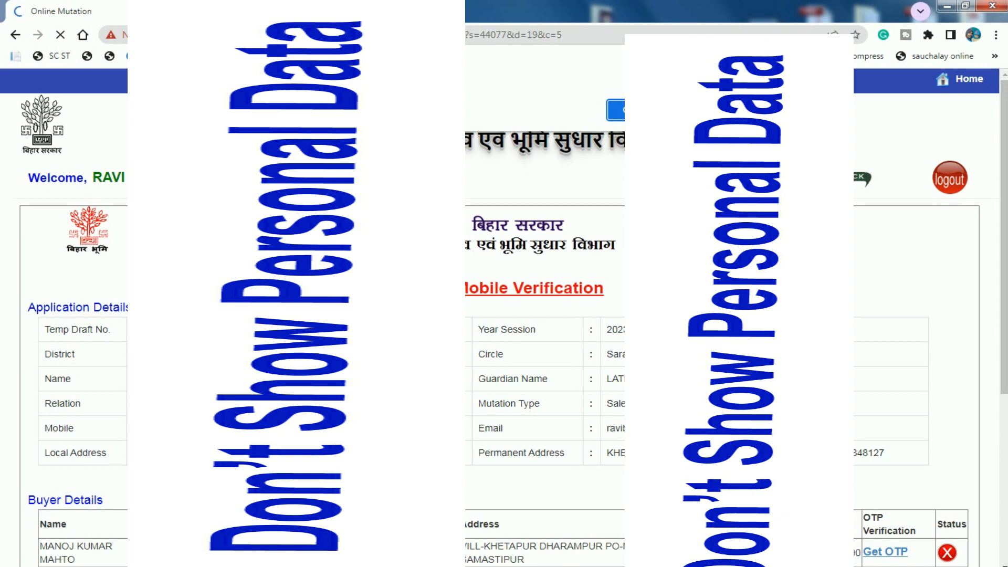
click(624, 116)
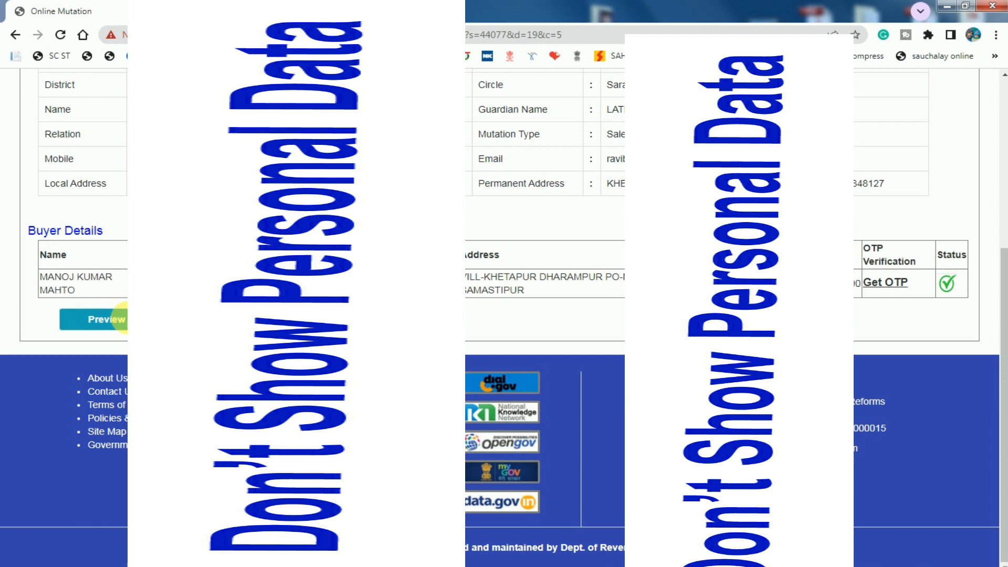
click(118, 319)
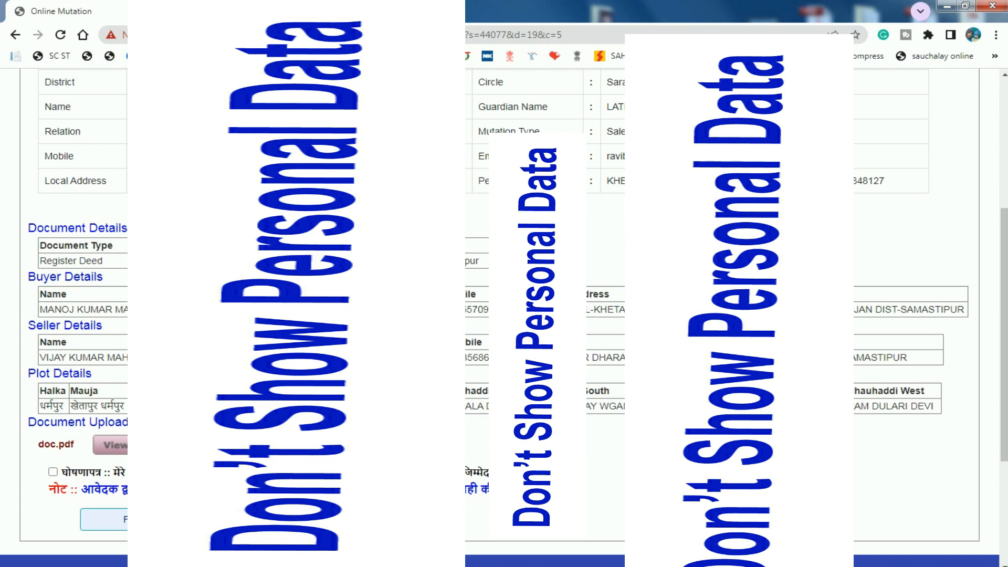
- Accept the declaration (घोषणापत्र) beneath the uploaded document and proceed with the final submission through OTP verification
click(55, 473)
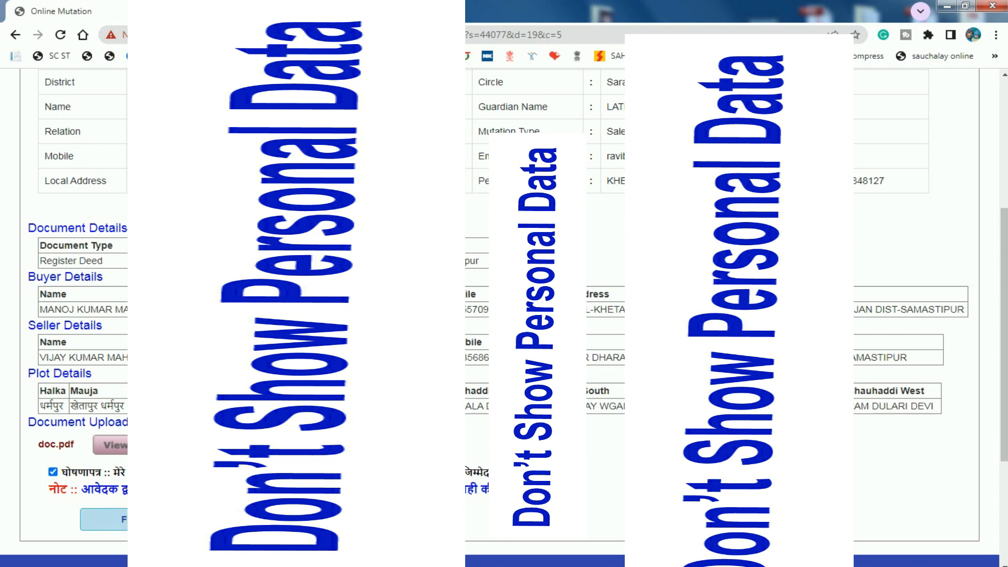
click(124, 520)
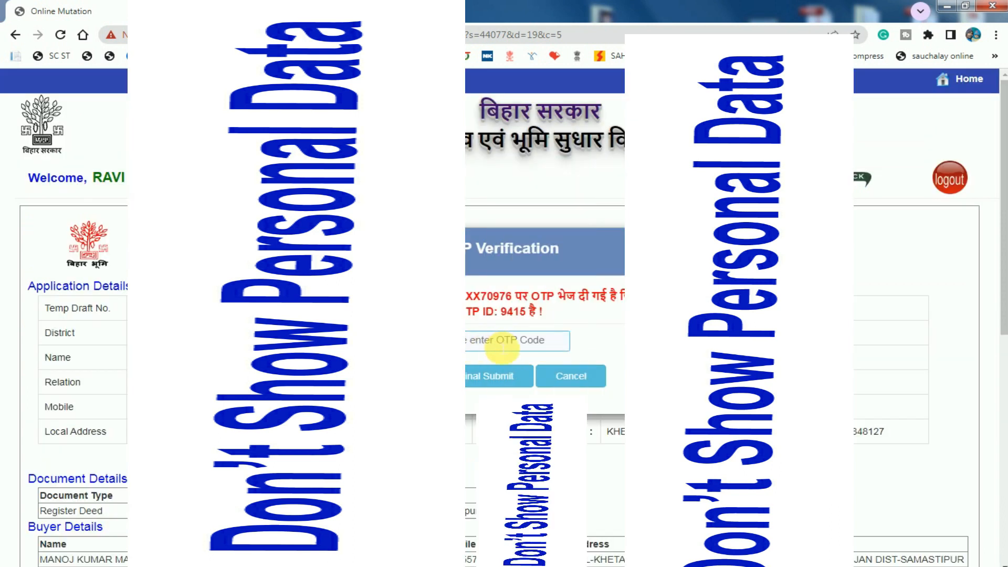
click(484, 385)
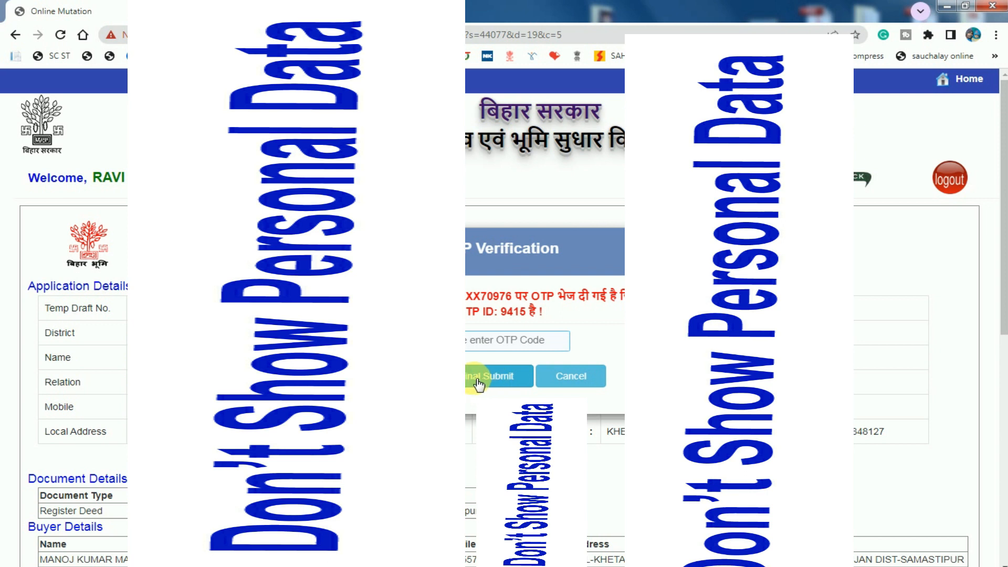